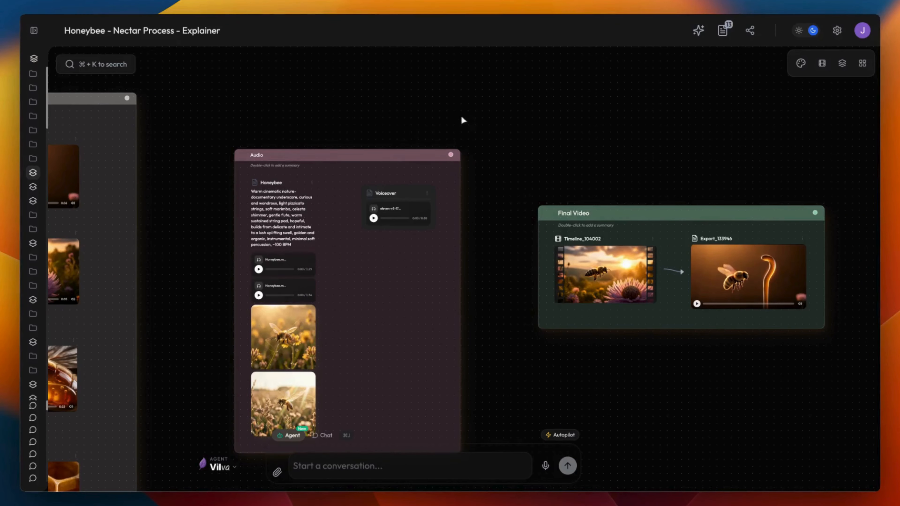
Examine the Honeybee character sheet in the Assets group with its full prompt, and select its node to check the generation settings.
scroll(658, 144, "down", 3)
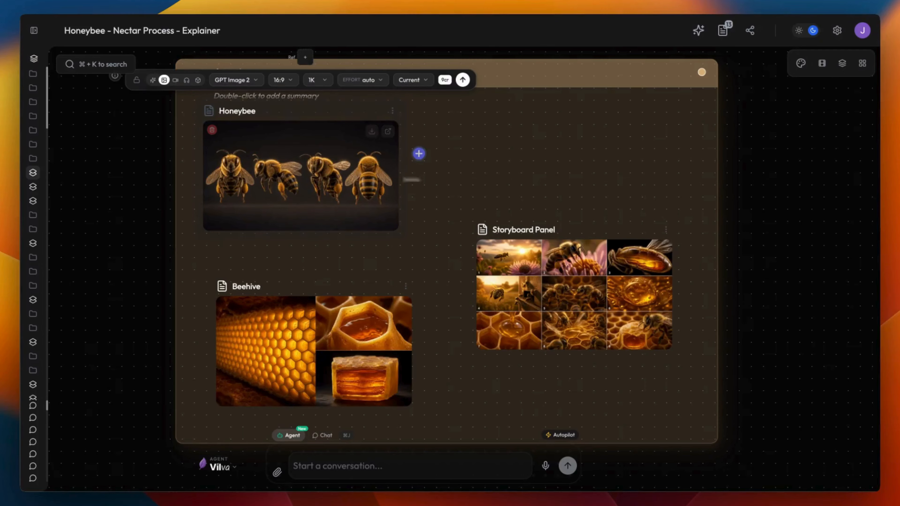
left_click(306, 177)
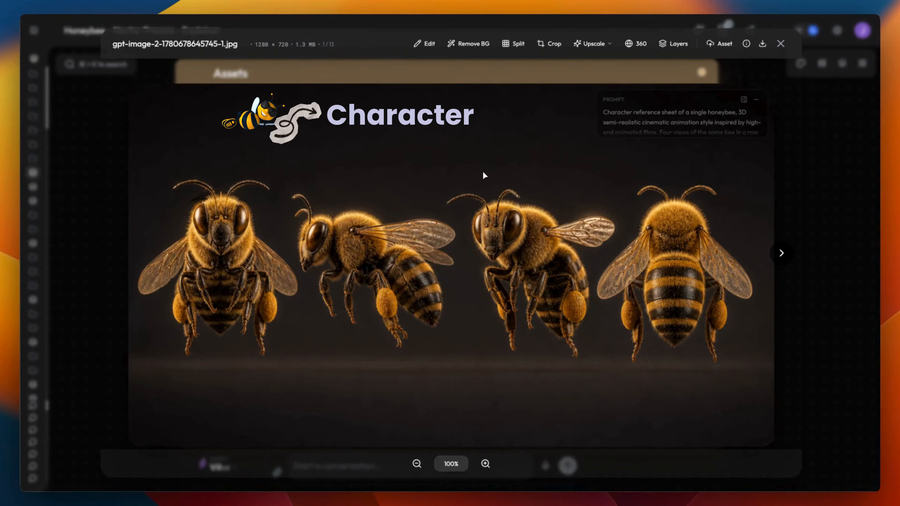
left_click(745, 100)
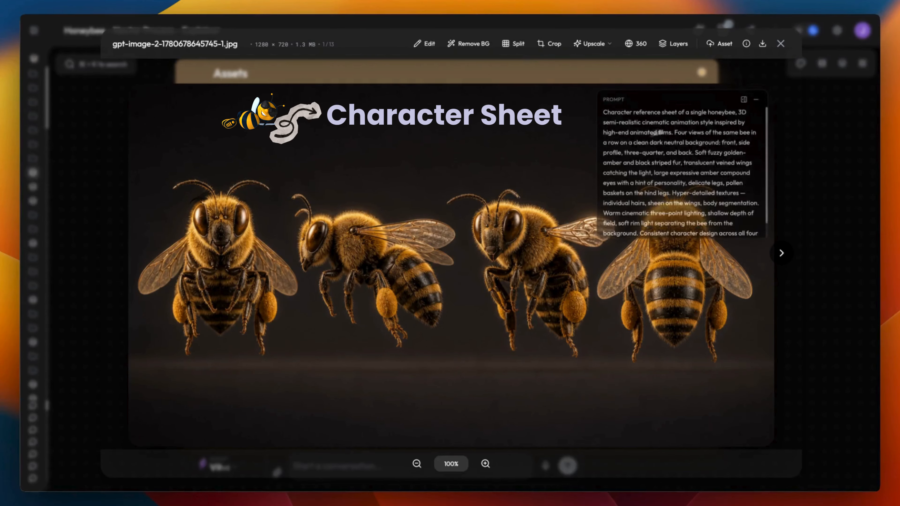
left_click(744, 99)
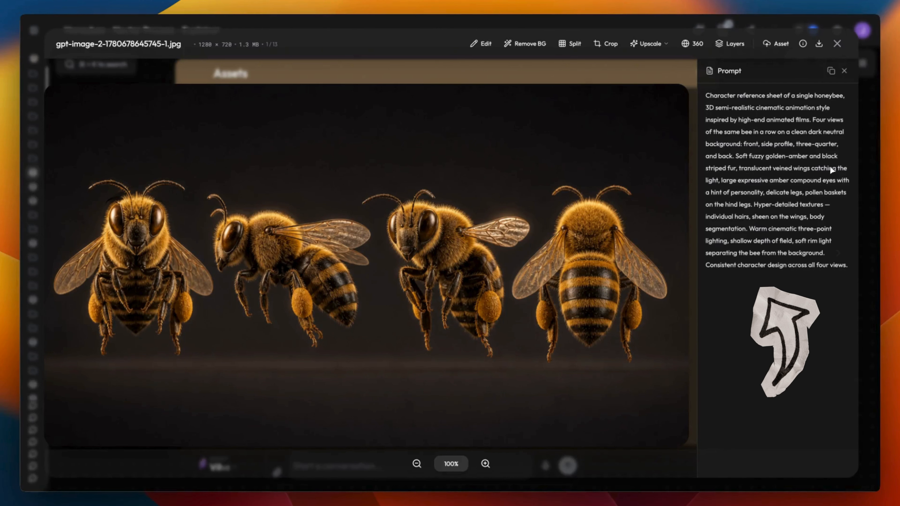
key("Escape")
left_click(302, 104)
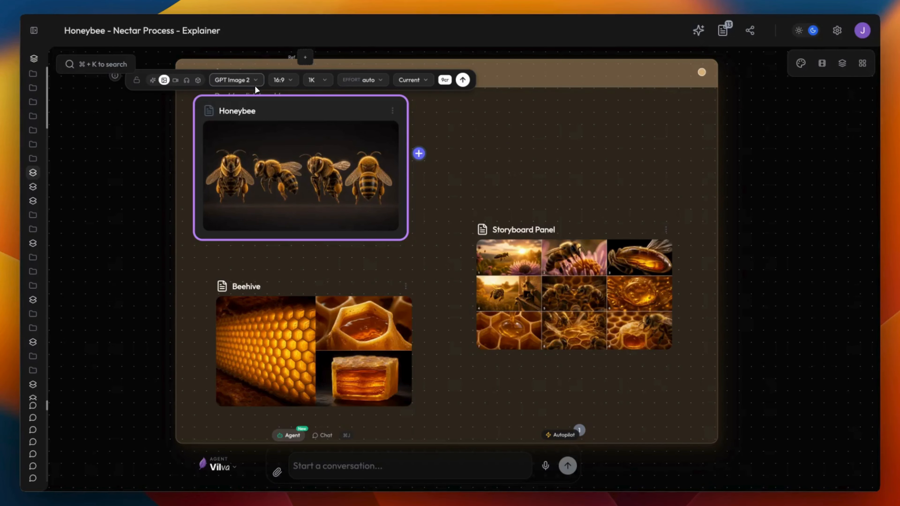
View the Beehive reference image full size, and read the full prompt of the nine-panel Storyboard Panel image.
double_click(300, 312)
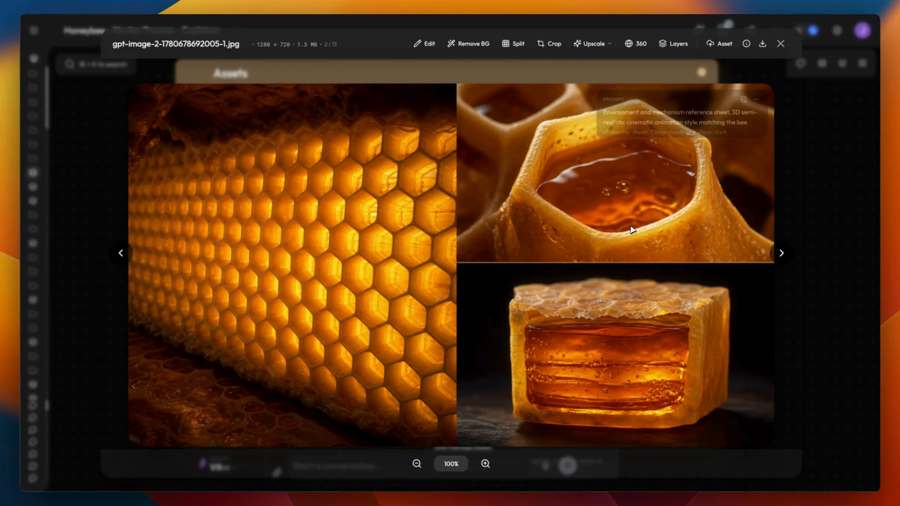
key("Escape")
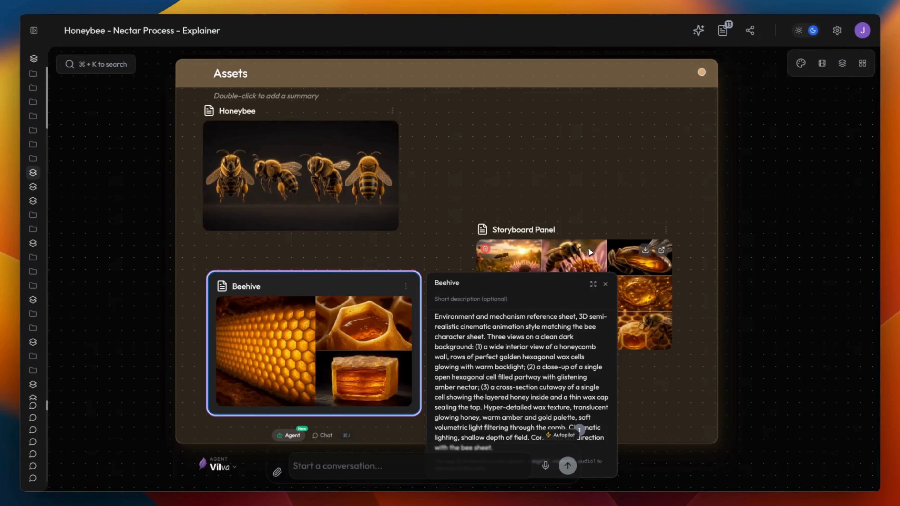
double_click(585, 249)
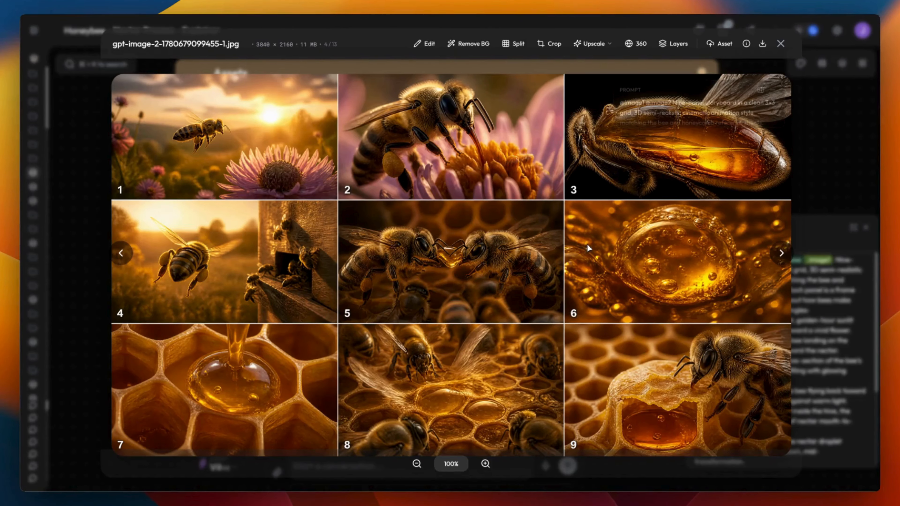
mouse_move(705, 89)
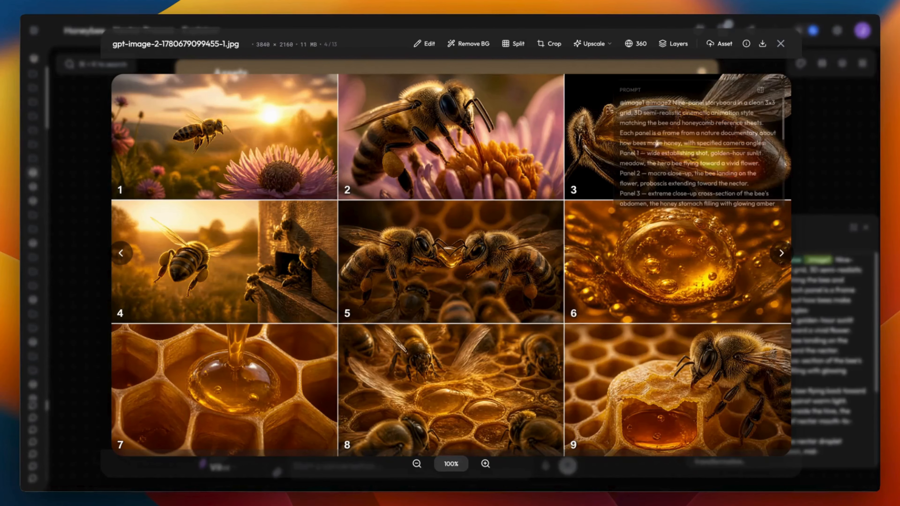
left_click(760, 90)
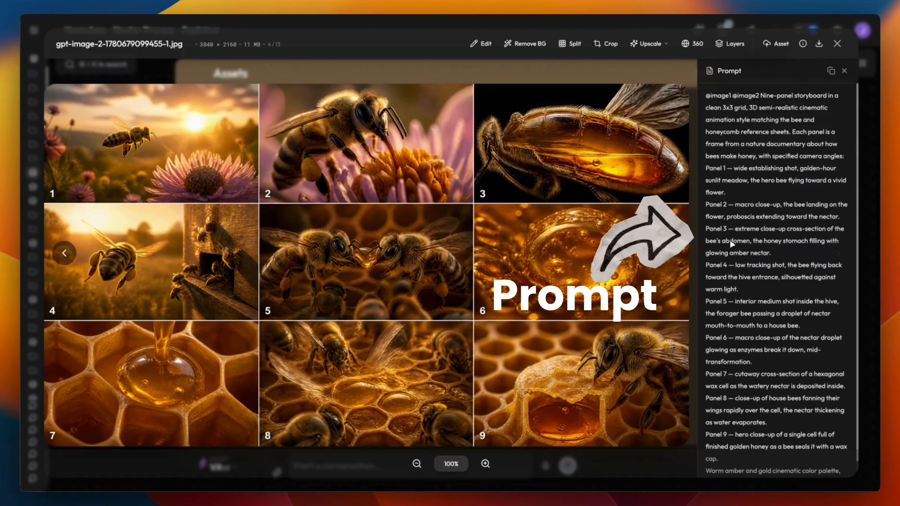
scroll(730, 244, "down", 1)
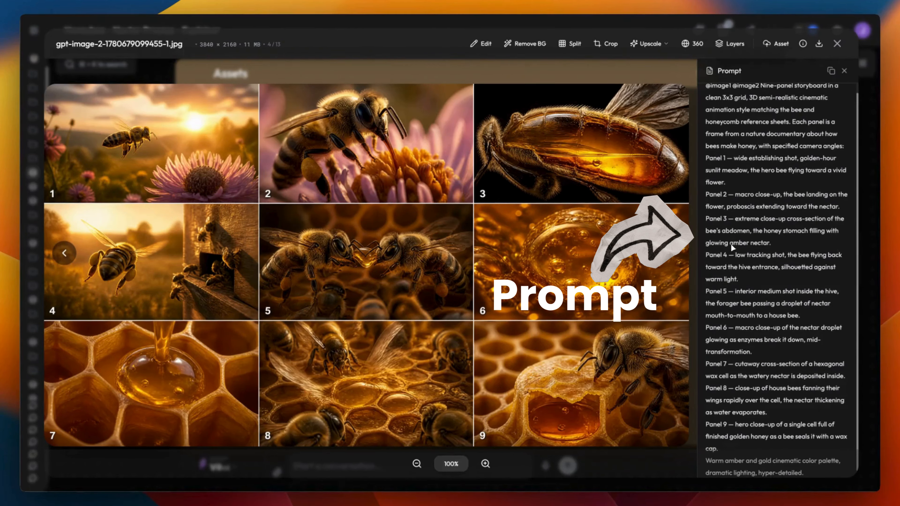
key("Escape")
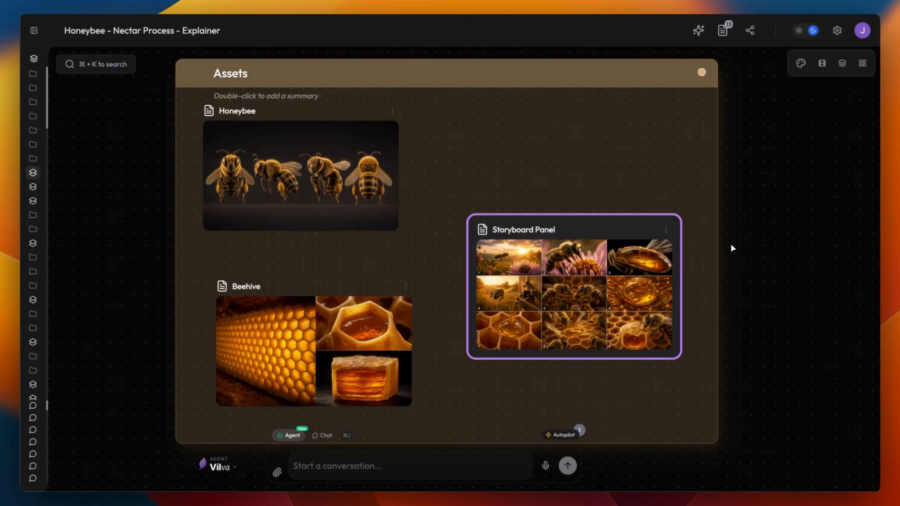
Inspect the Intro node in the Video clips group, reading its prompt and browsing the available video models.
scroll(732, 244, "down", 5)
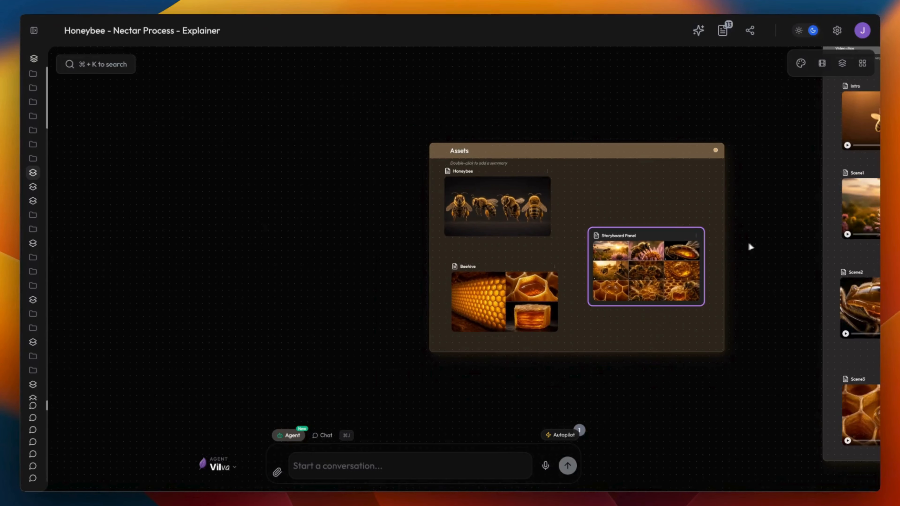
left_click_drag(762, 246, 387, 249)
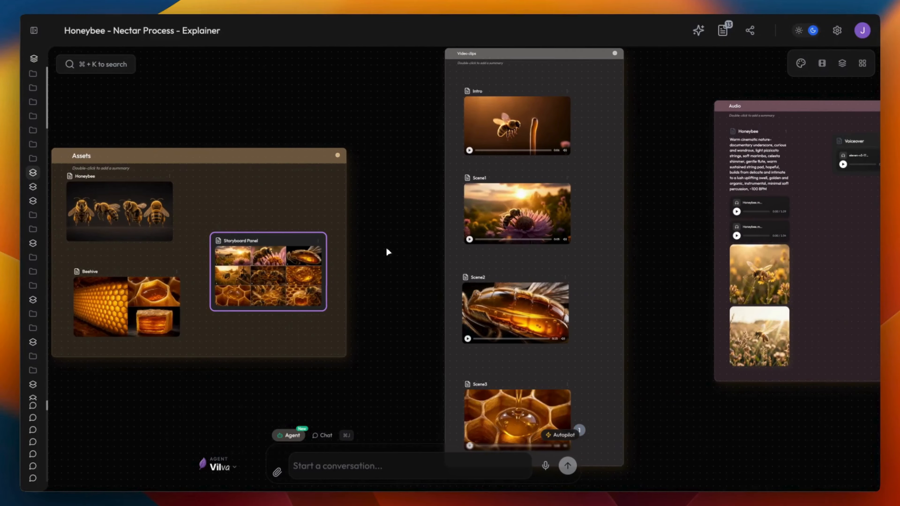
mouse_move(562, 107)
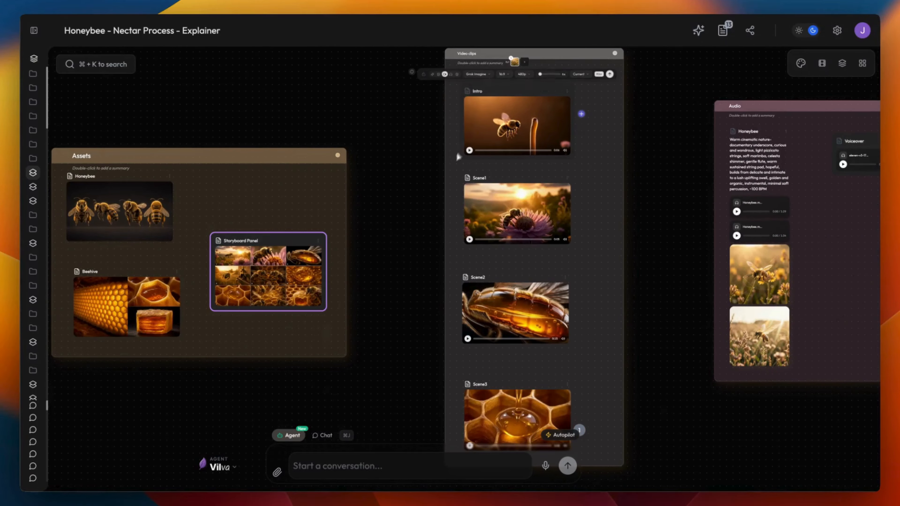
left_click(503, 94)
mouse_move(668, 161)
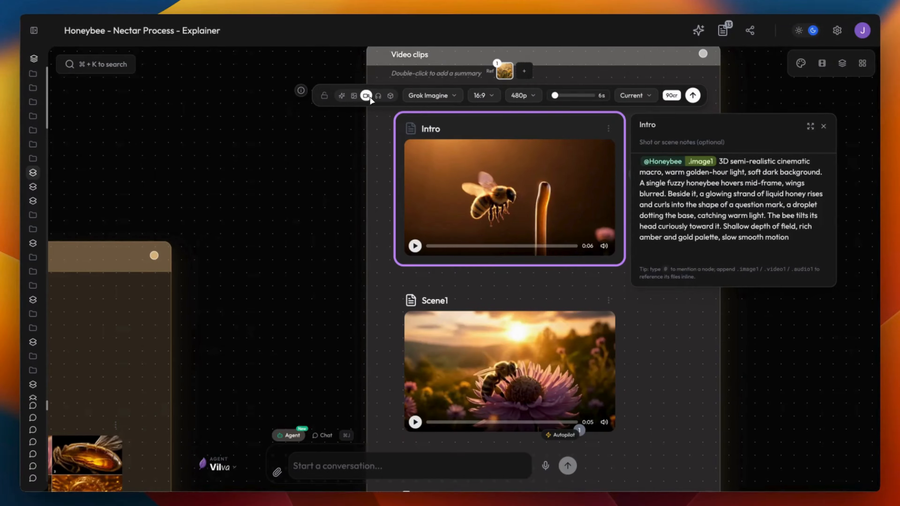
left_click(427, 95)
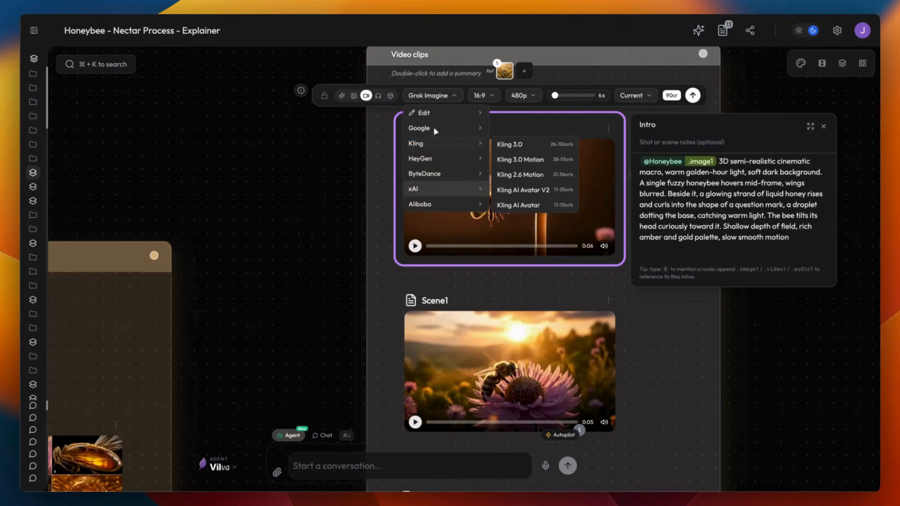
mouse_move(439, 118)
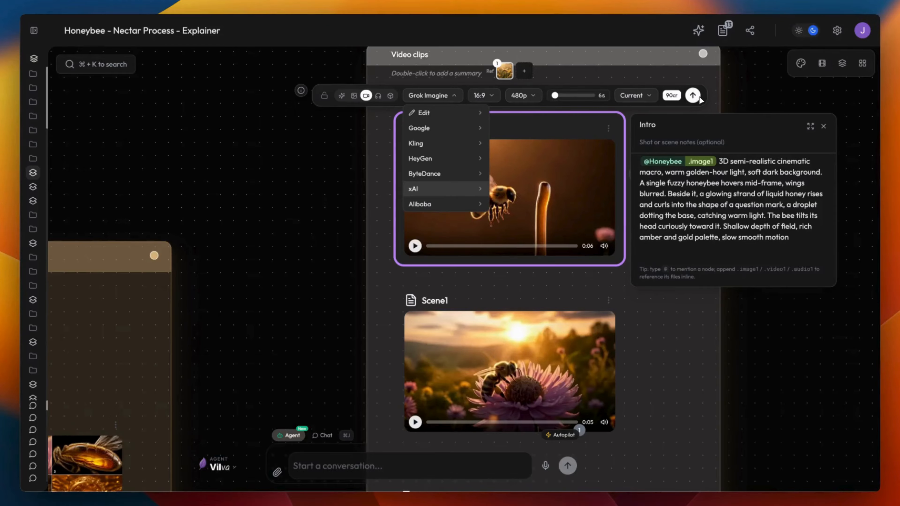
left_click(750, 103)
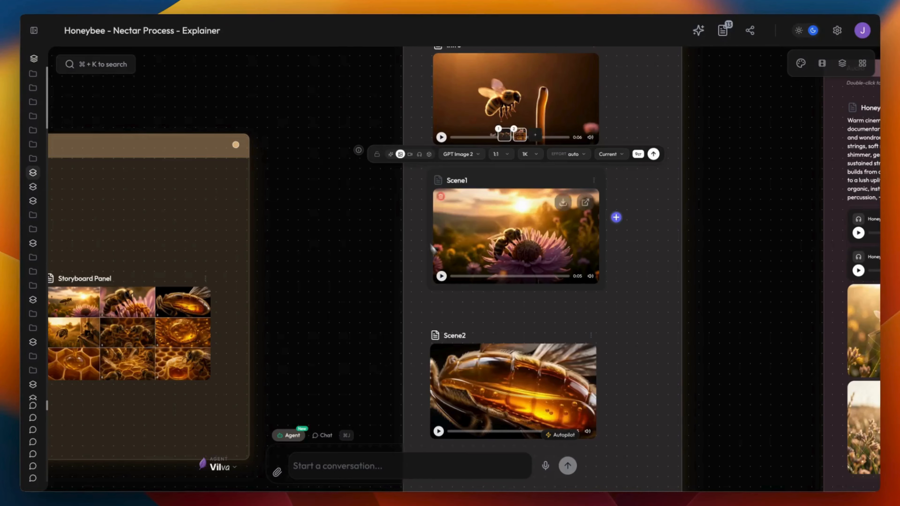
Inspect the Scene2 video node's generation settings and read its timed shot prompt through to the end.
mouse_move(479, 329)
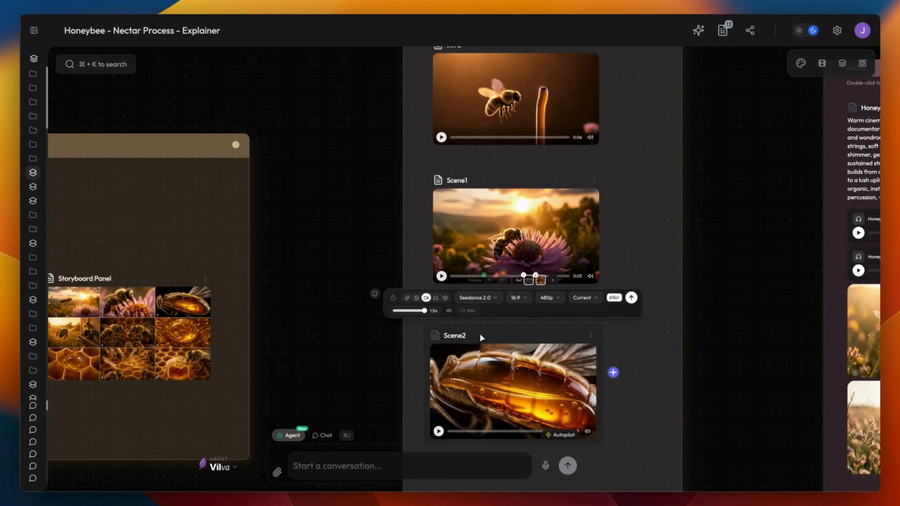
left_click_drag(367, 339, 357, 241)
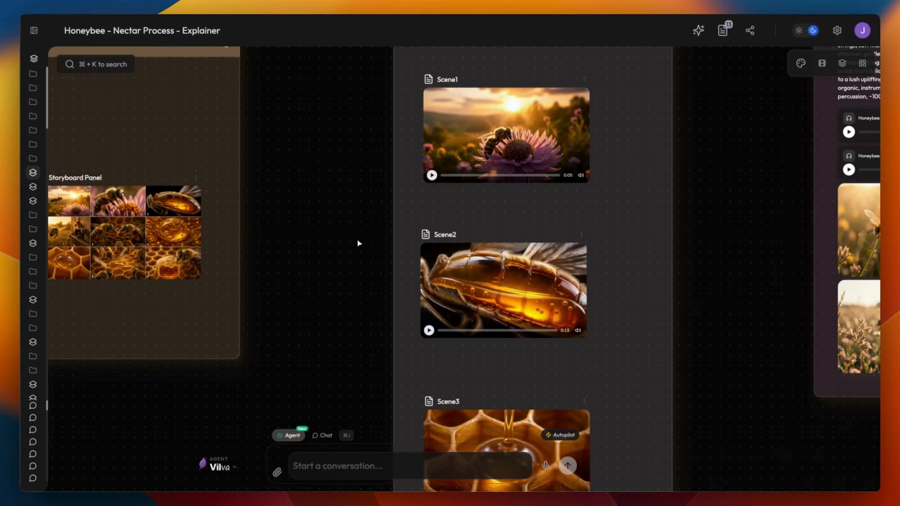
mouse_move(492, 229)
scroll(493, 229, "up", 3)
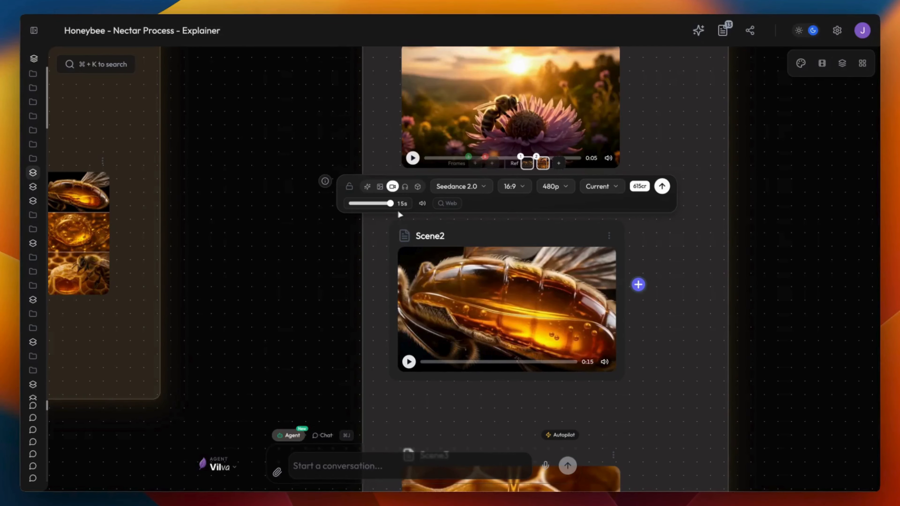
left_click(494, 229)
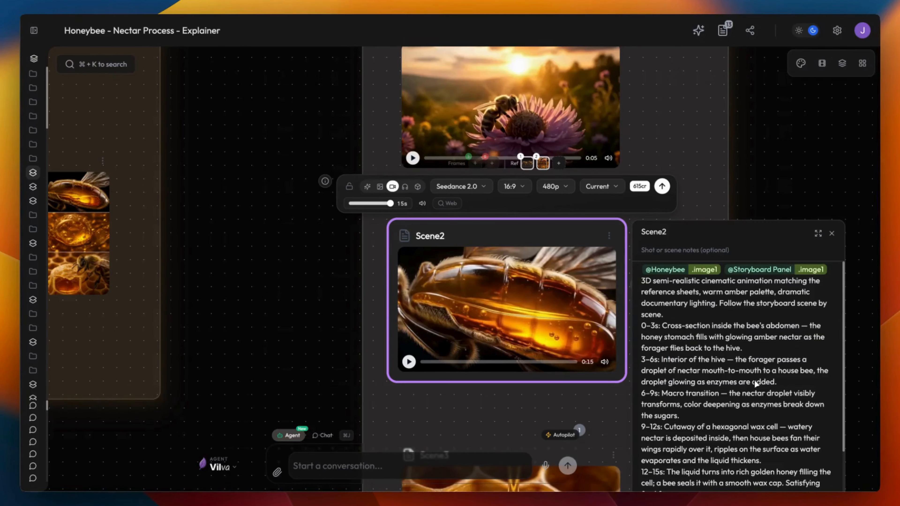
scroll(756, 383, "down", 1)
scroll(756, 383, "down", 4)
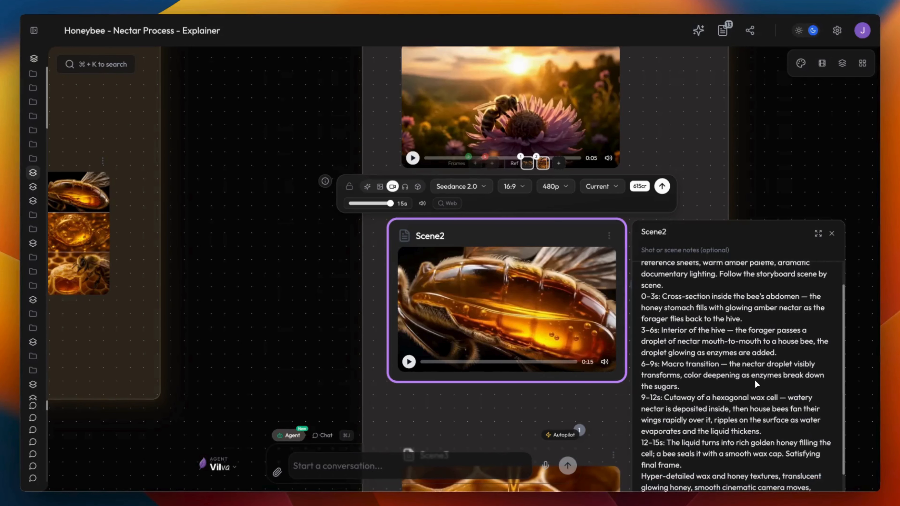
scroll(757, 384, "down", 3)
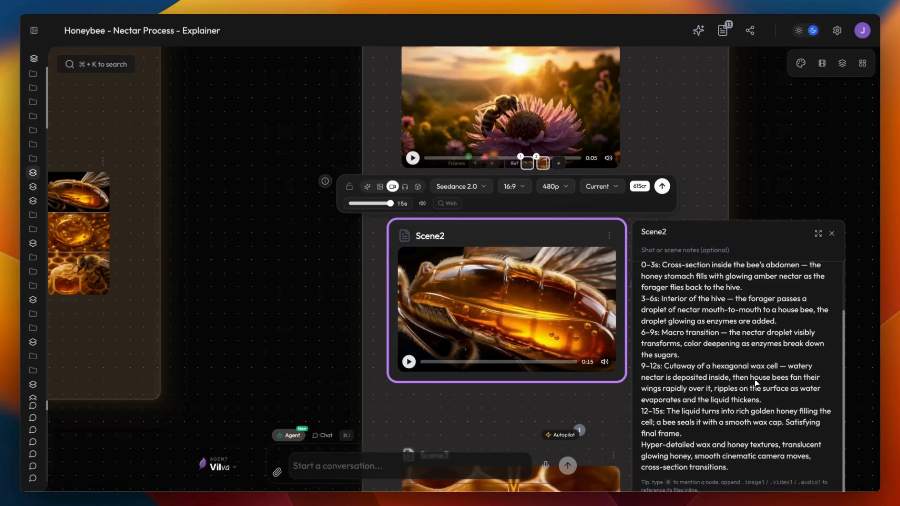
left_click(782, 202)
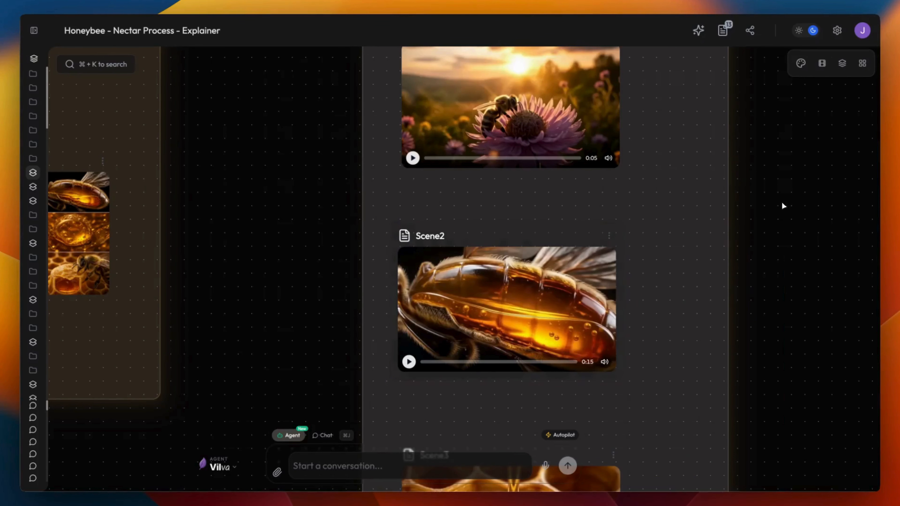
Examine the Honeybee music prompt and the Voiceover script in the Audio group.
left_click(566, 110)
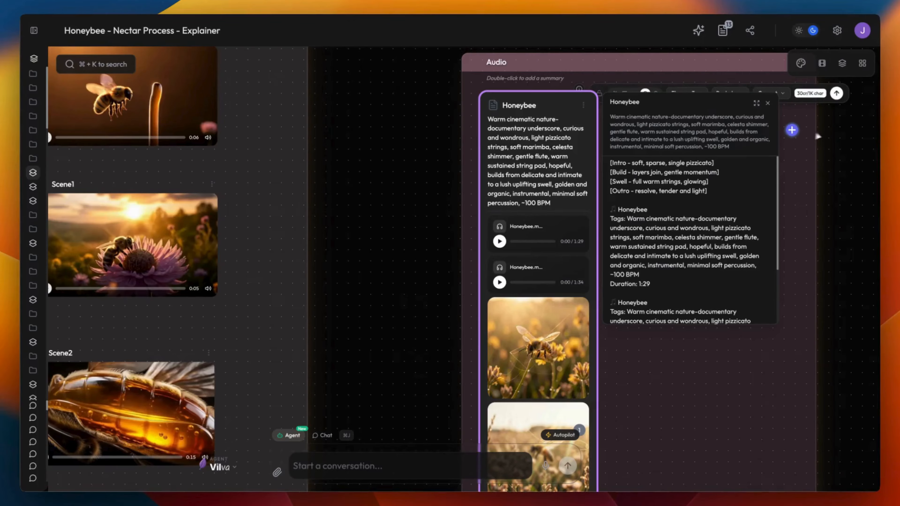
left_click(835, 129)
left_click(710, 131)
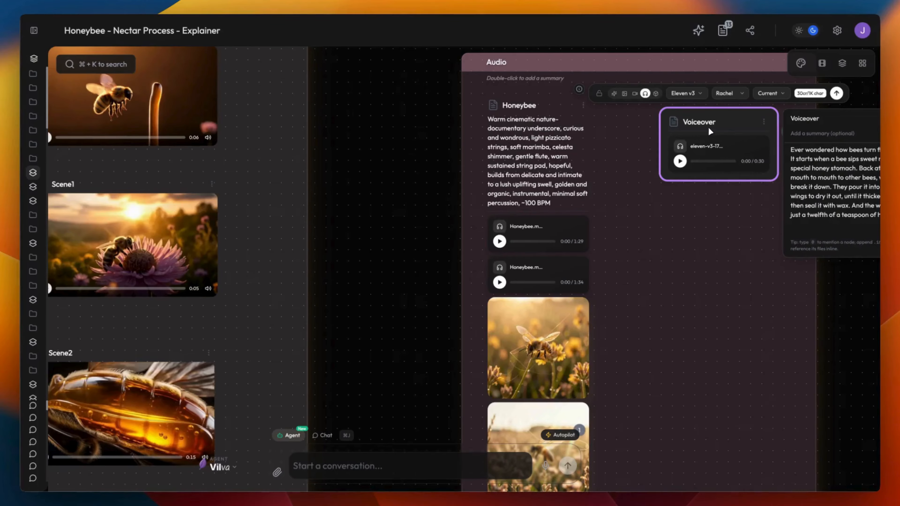
left_click_drag(846, 299, 508, 322)
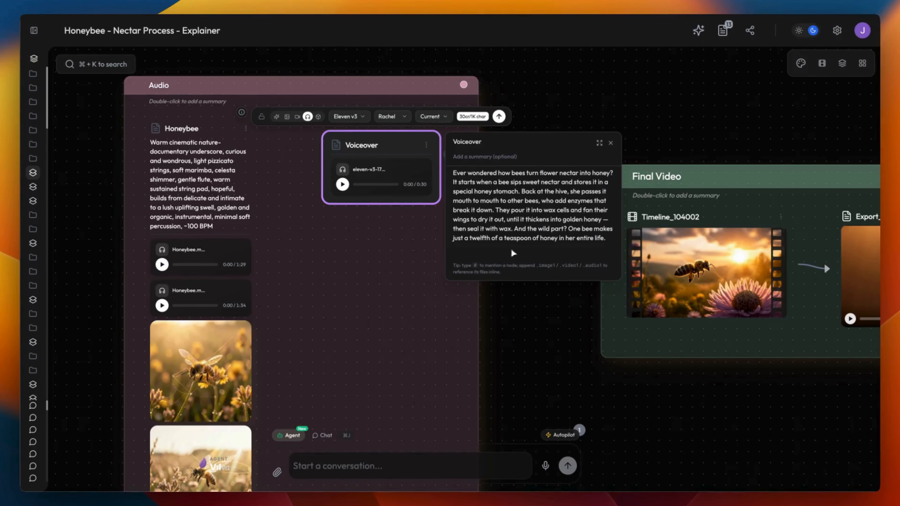
Review the Timeline_104002 edit in the Final Video group, close it, and open the Export_133946 video in the viewer.
left_click_drag(549, 299, 289, 276)
mouse_move(376, 271)
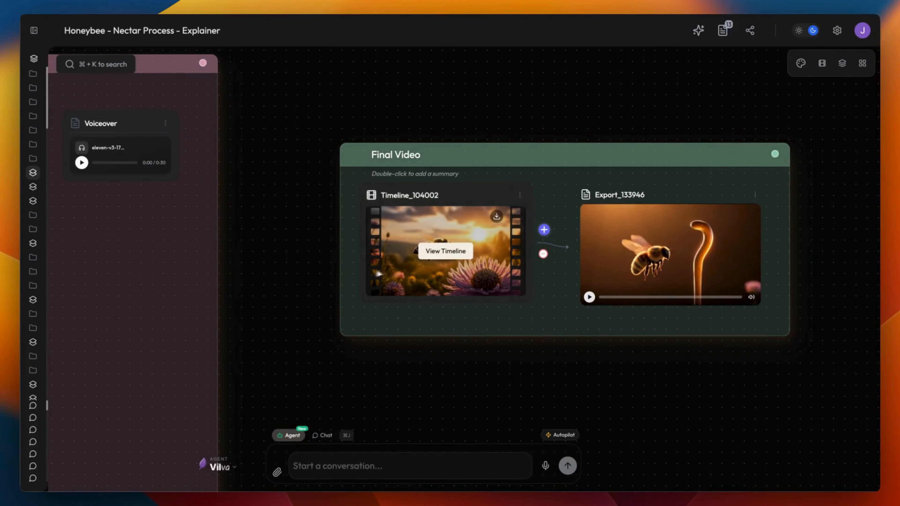
left_click(437, 253)
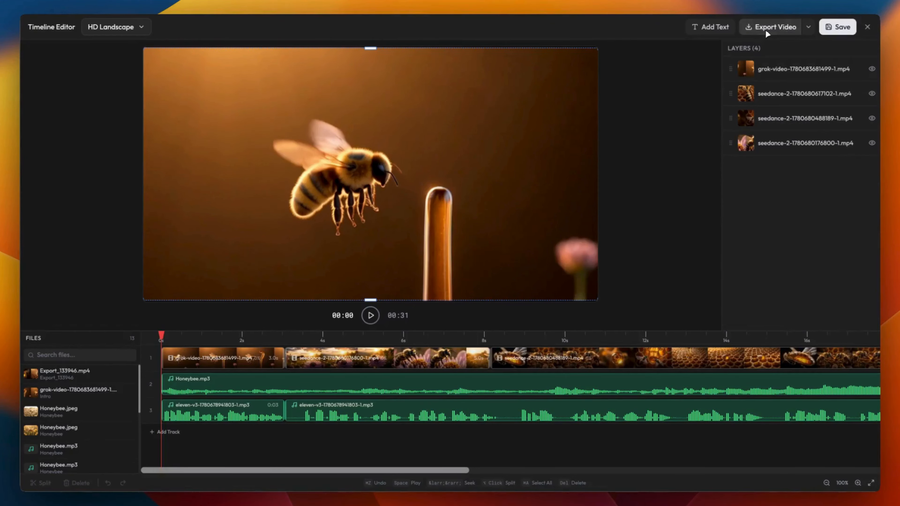
left_click(867, 27)
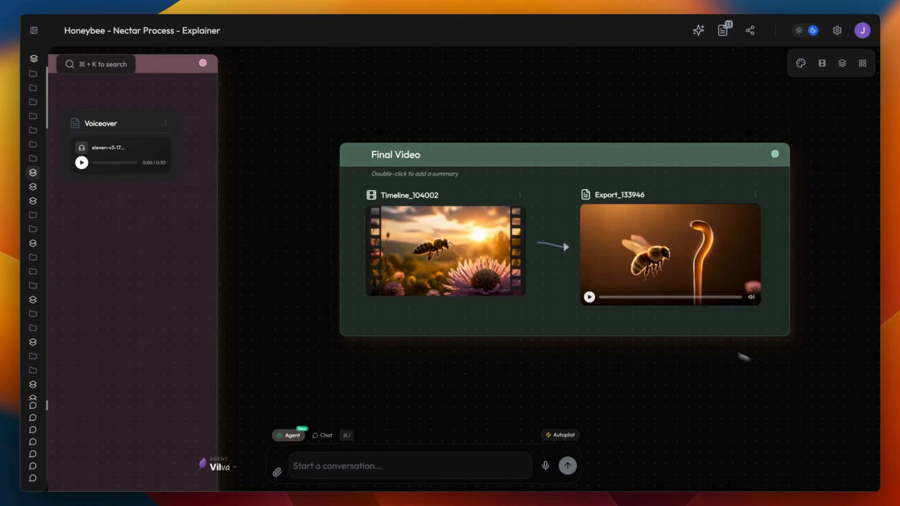
left_click(671, 260)
double_click(670, 254)
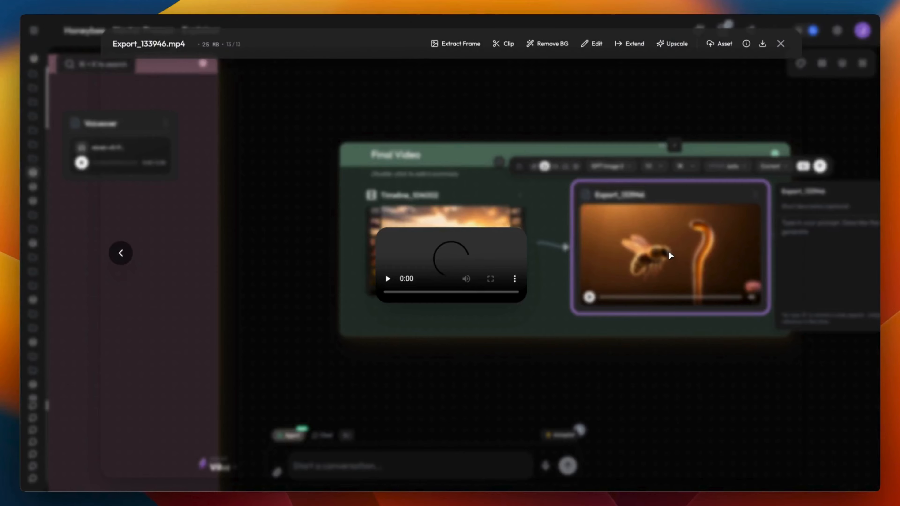